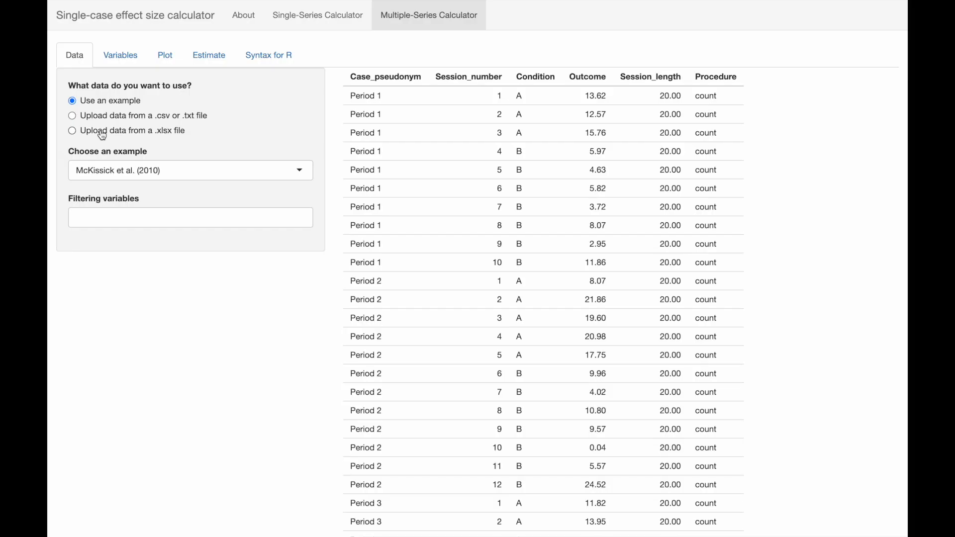
# Step: Load the data from the Excel file Bassette 2013.xlsx, using Sheet1 with a header row and no filtering variables
pyautogui.click(102, 135)
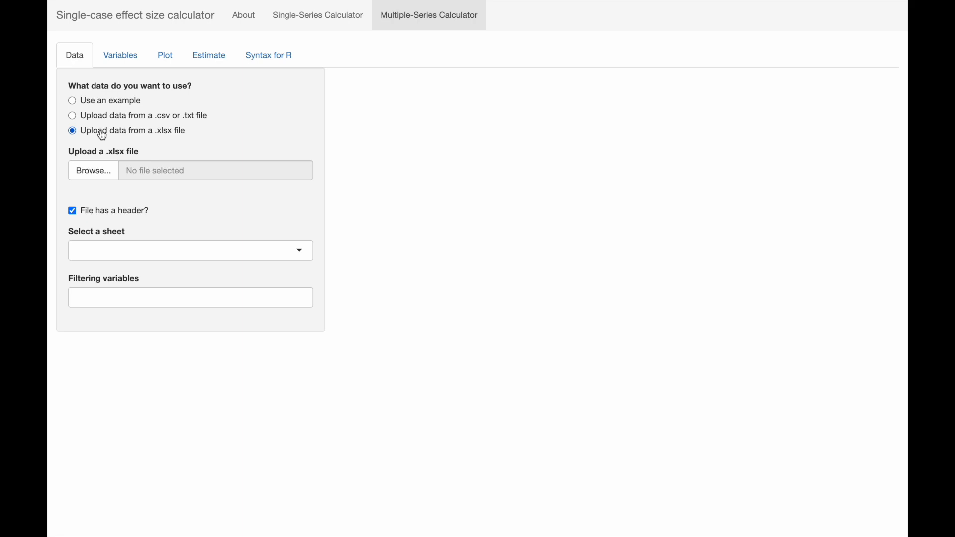
pyautogui.click(95, 171)
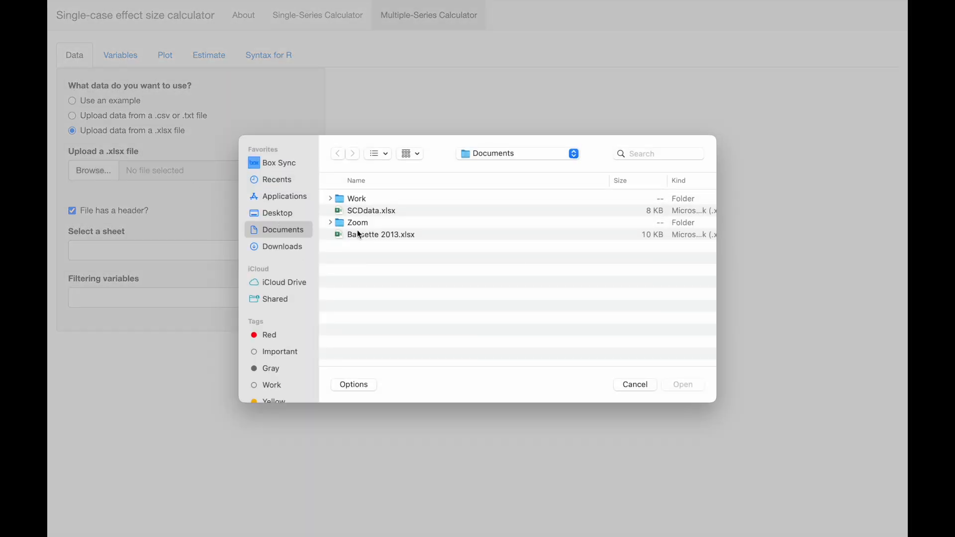
pyautogui.doubleClick(358, 233)
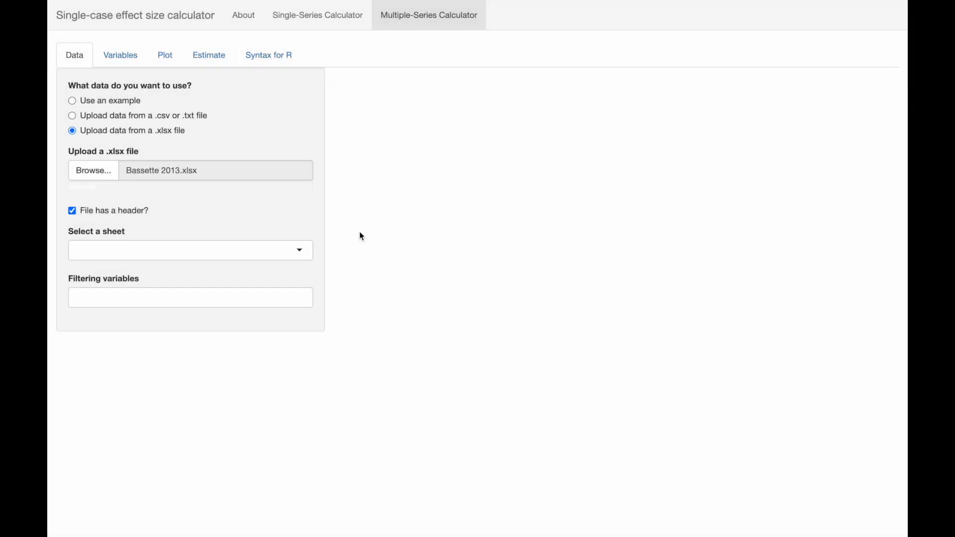
pyautogui.click(277, 251)
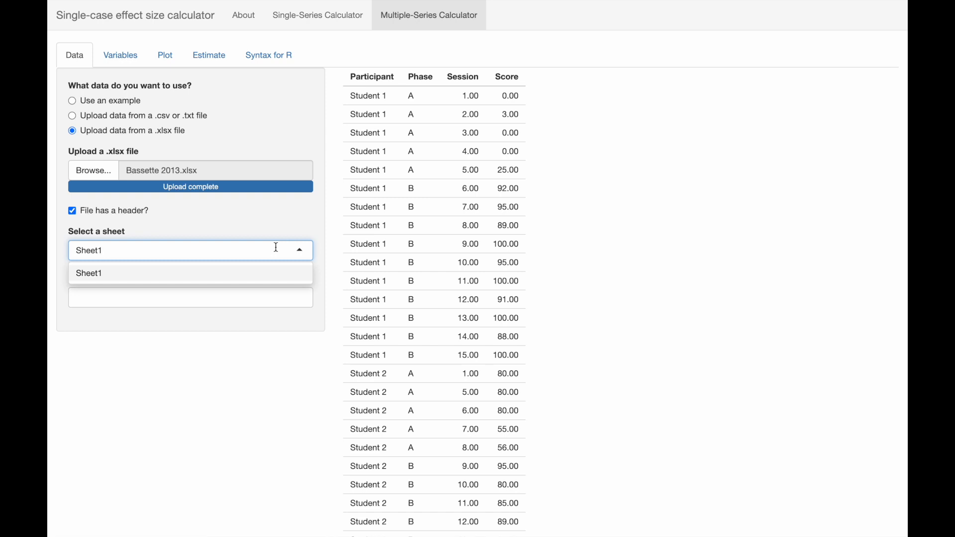
pyautogui.click(269, 238)
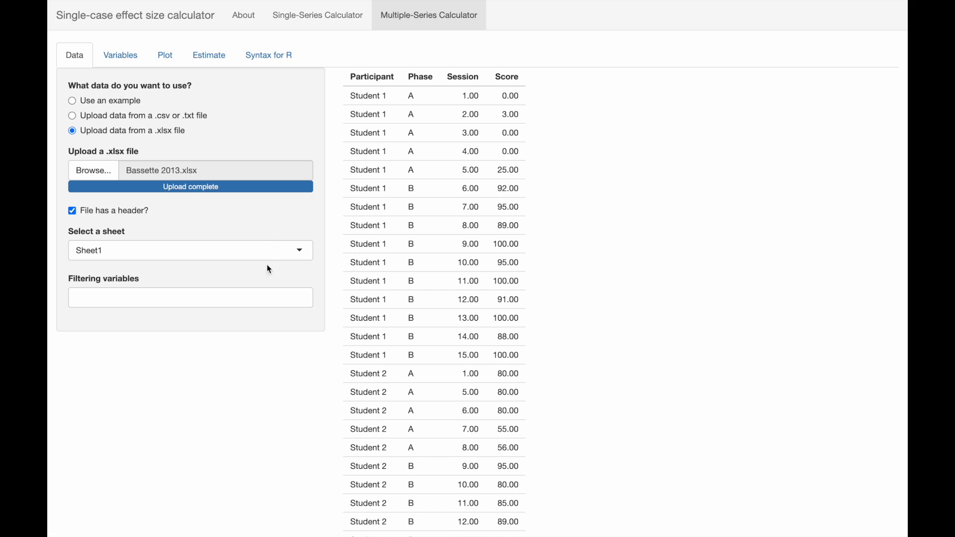
pyautogui.click(258, 294)
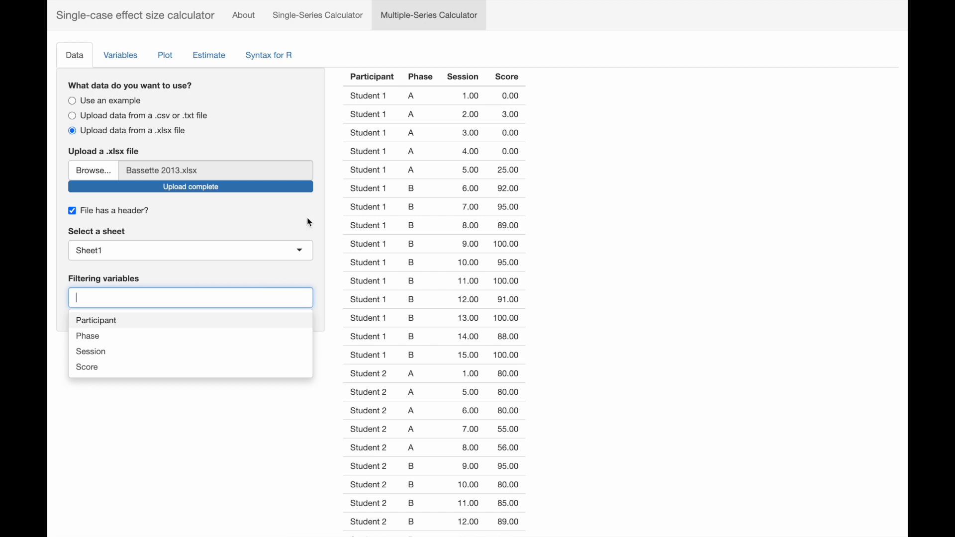
pyautogui.click(381, 79)
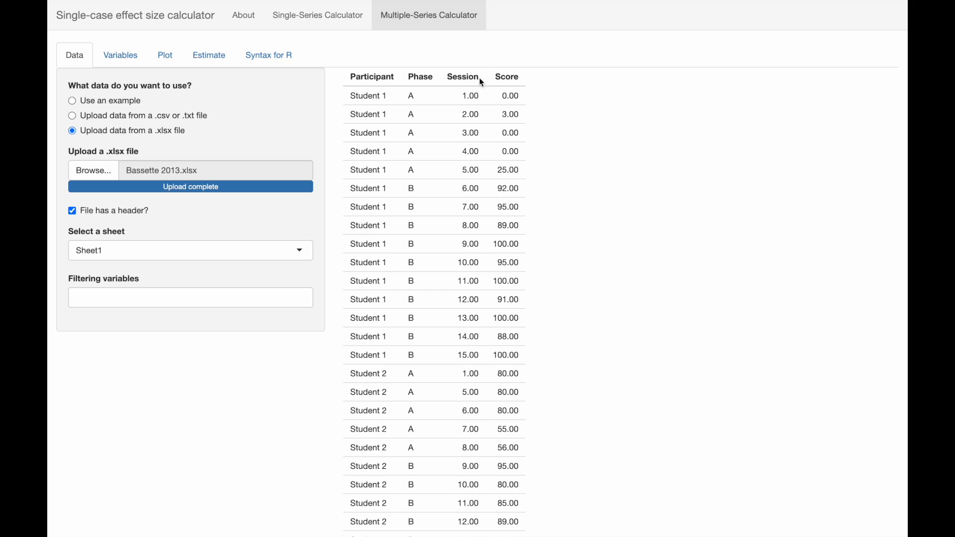
# Step: Set Participant as the variable uniquely identifying the cases
pyautogui.click(132, 58)
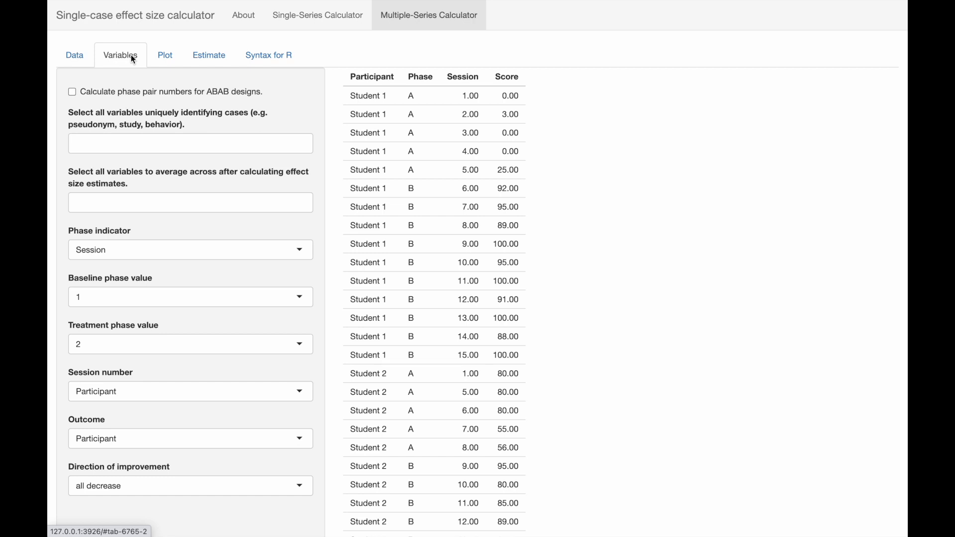
pyautogui.click(127, 144)
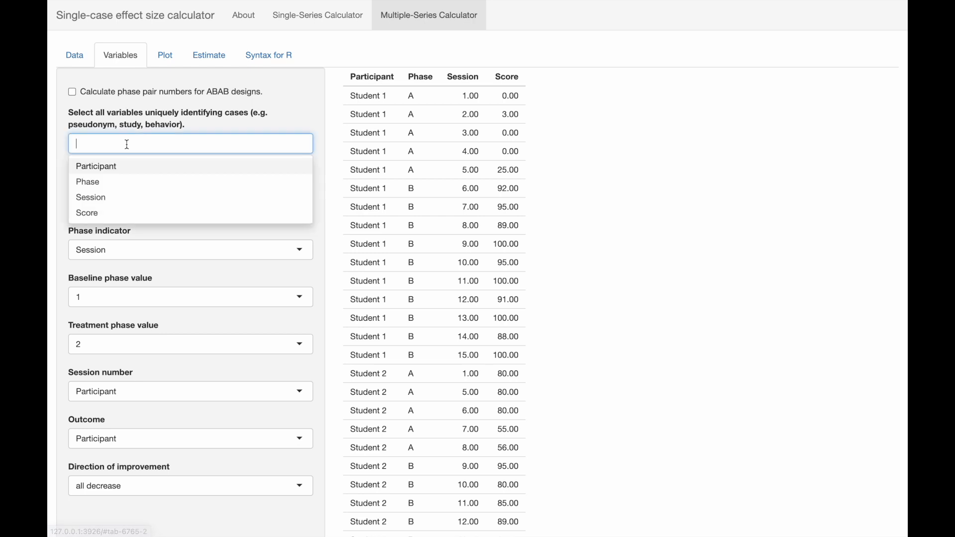
pyautogui.click(129, 170)
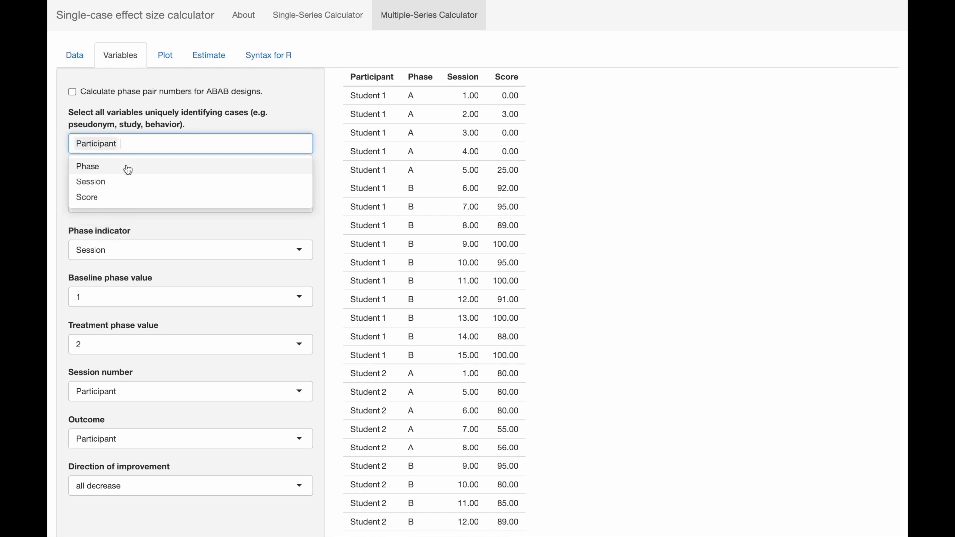
pyautogui.click(58, 180)
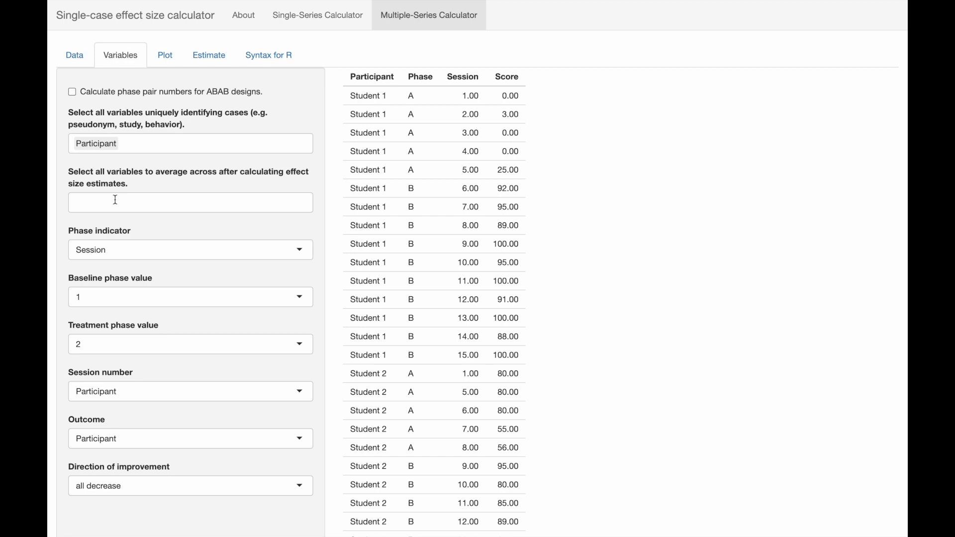
# Step: Assign Phase as the phase indicator and Session as the session number variable
pyautogui.click(125, 254)
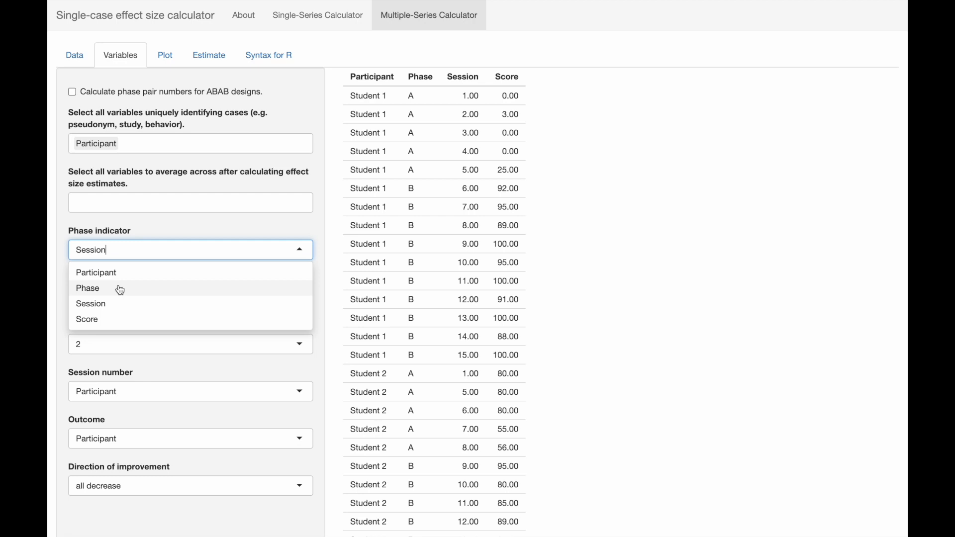
pyautogui.click(120, 289)
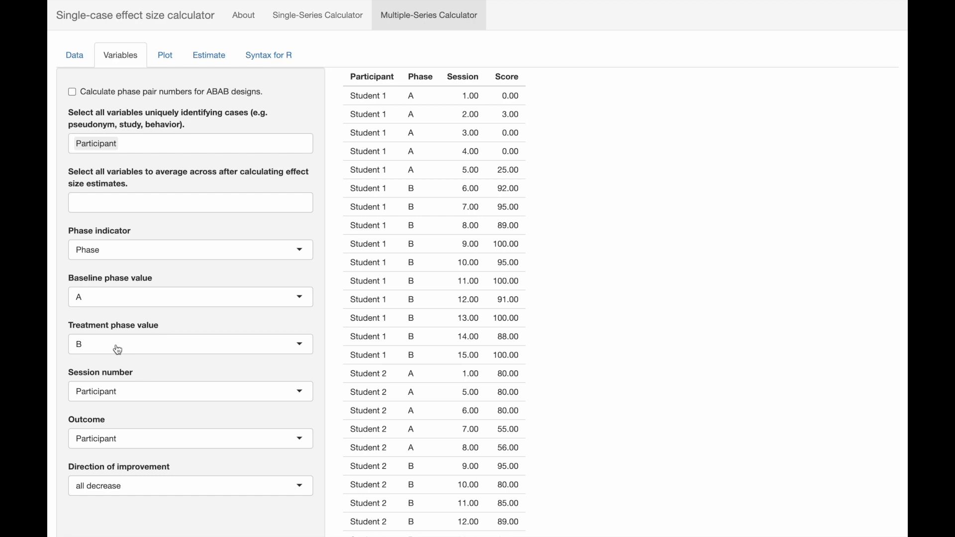
pyautogui.click(114, 400)
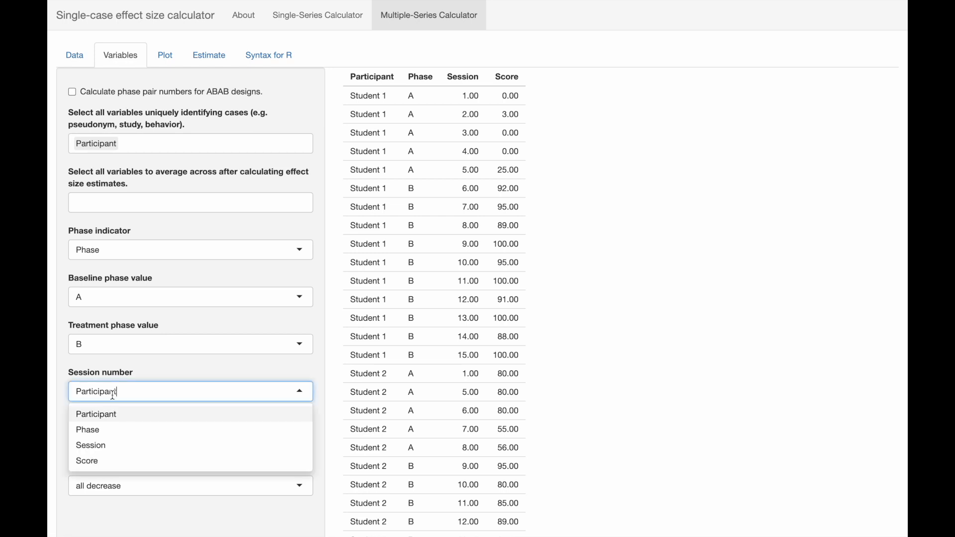
pyautogui.click(107, 444)
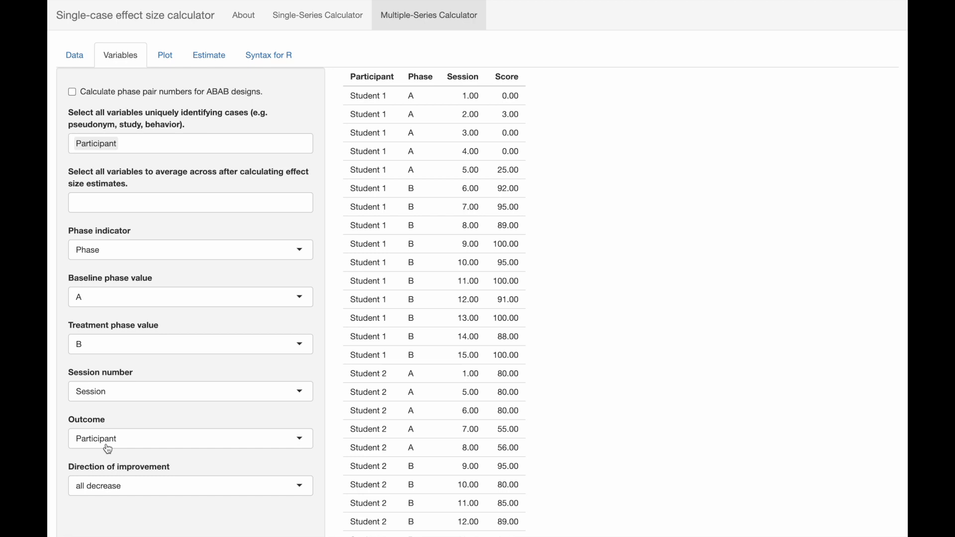
# Step: Assign Score as the outcome and set the direction of improvement to all increase
pyautogui.click(108, 448)
pyautogui.click(94, 507)
pyautogui.click(100, 493)
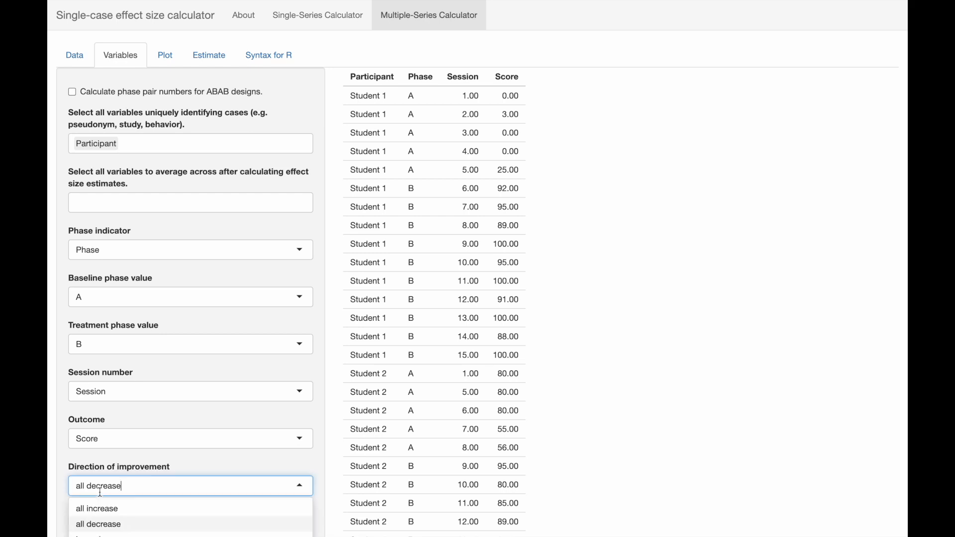
pyautogui.scroll(-1, 100, 492)
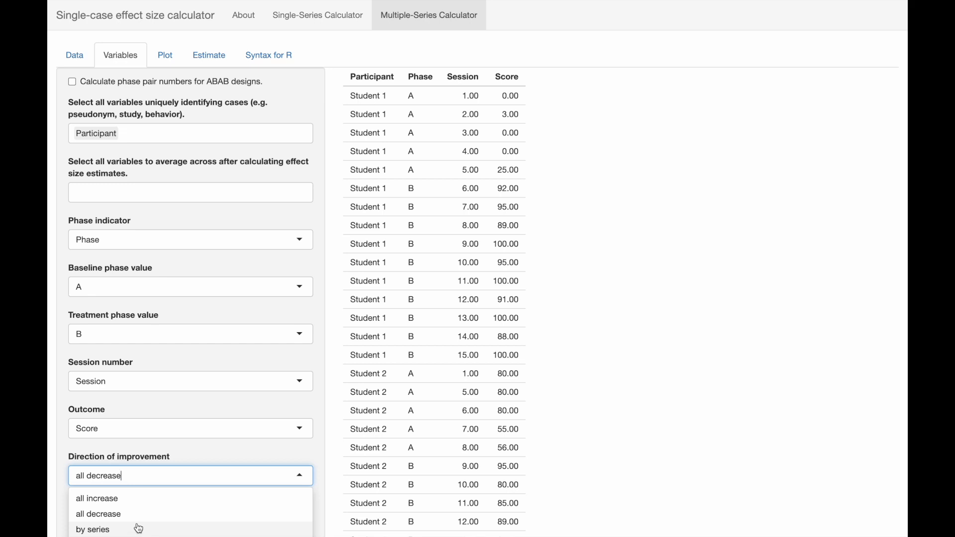
pyautogui.click(142, 500)
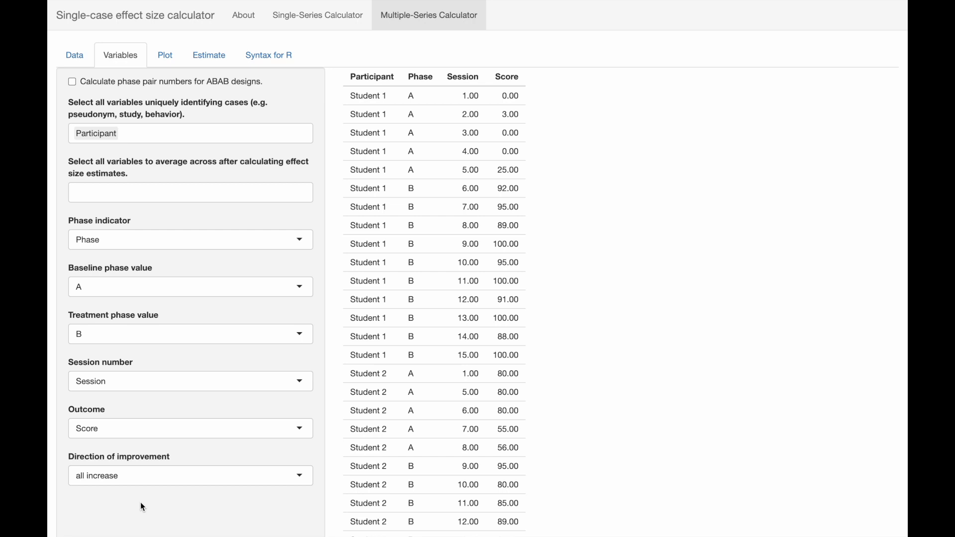
# Step: View the data plots for every Participant together, return to the single-case display, and view the available participant choices
pyautogui.click(164, 58)
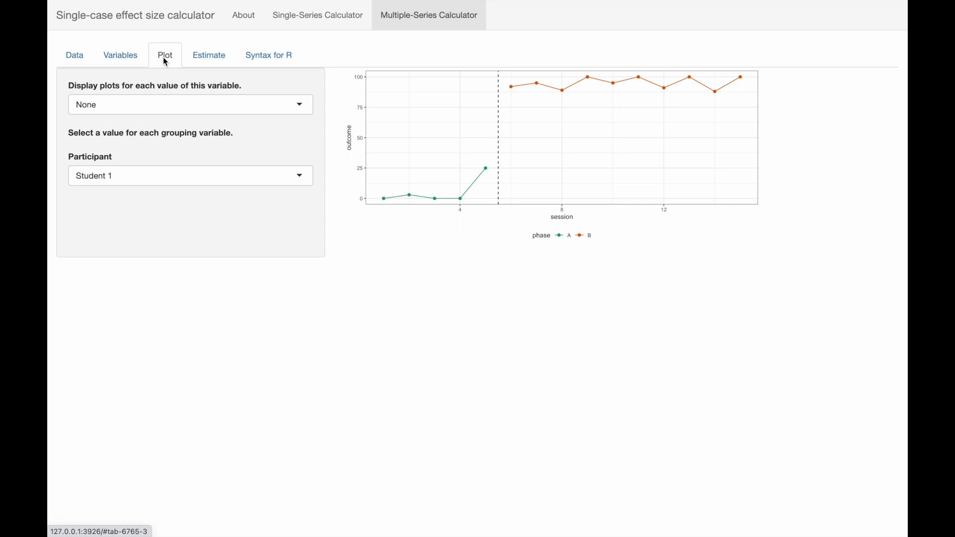
pyautogui.click(156, 106)
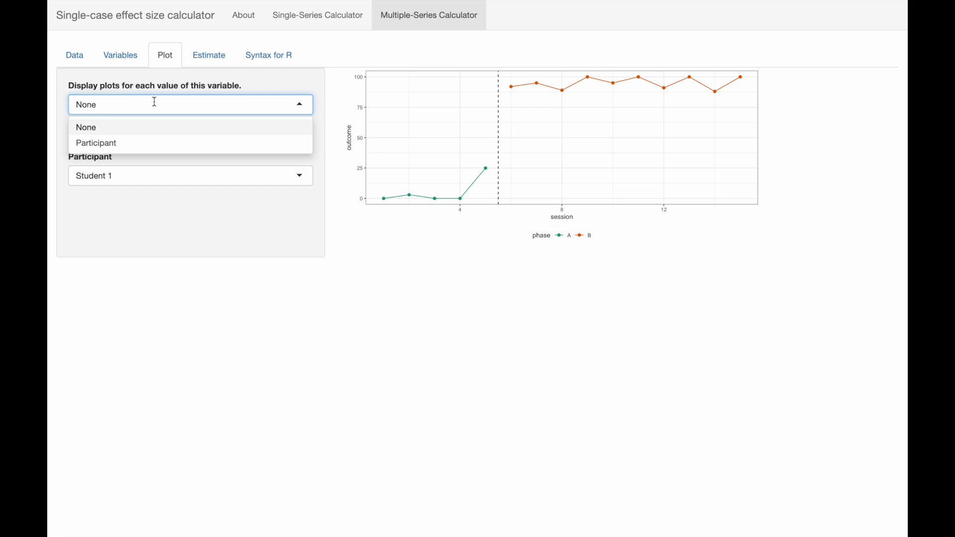
pyautogui.click(151, 144)
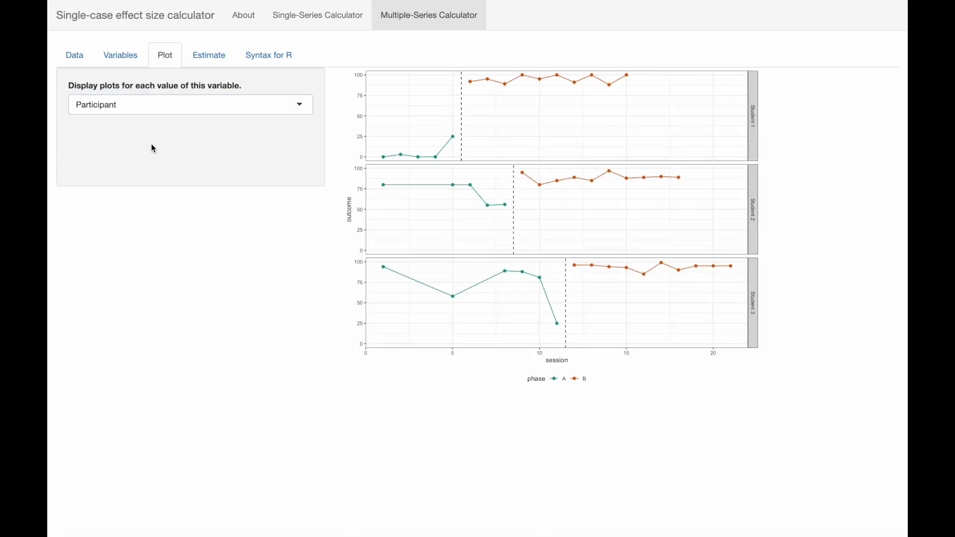
pyautogui.click(146, 110)
pyautogui.click(145, 127)
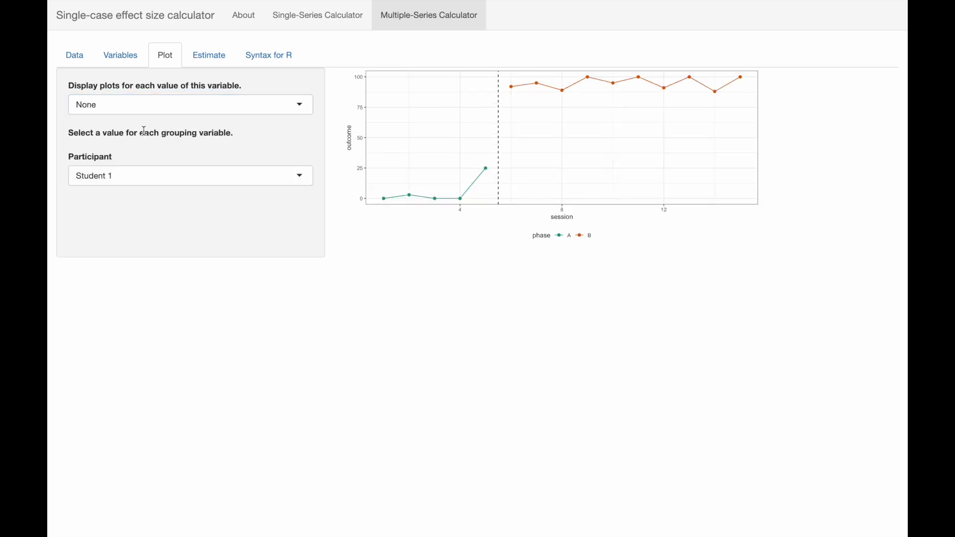
pyautogui.click(147, 178)
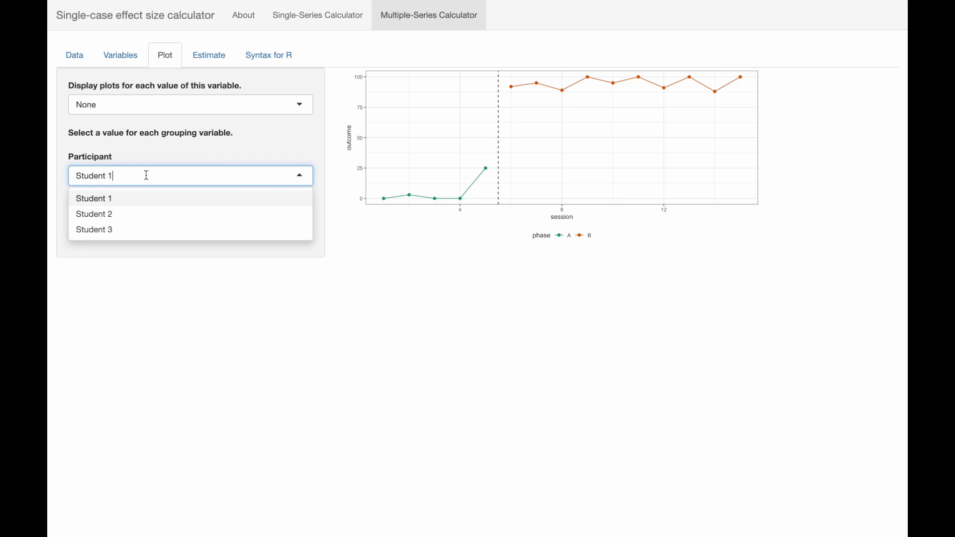
# Step: Estimate the NAP effect size for all cases in long format and download the results
pyautogui.click(208, 62)
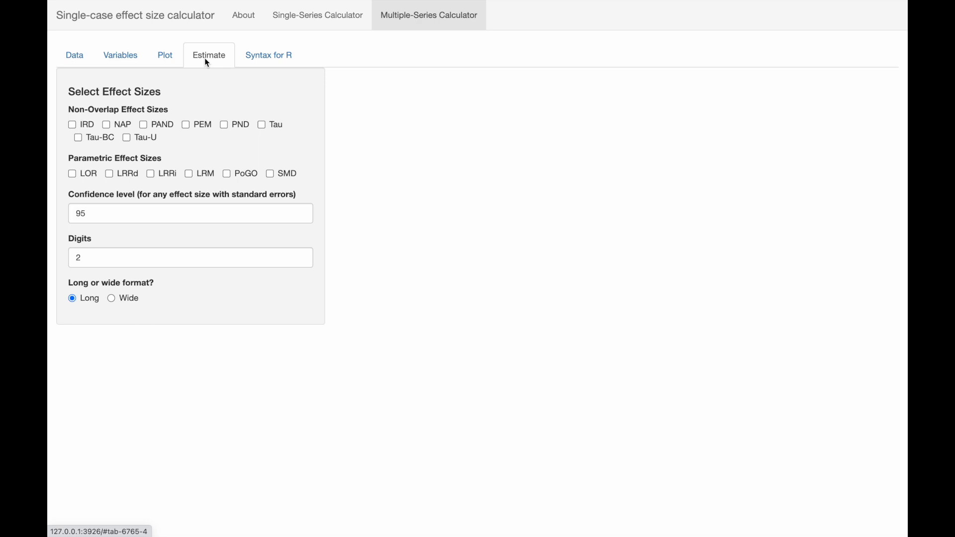
pyautogui.click(129, 129)
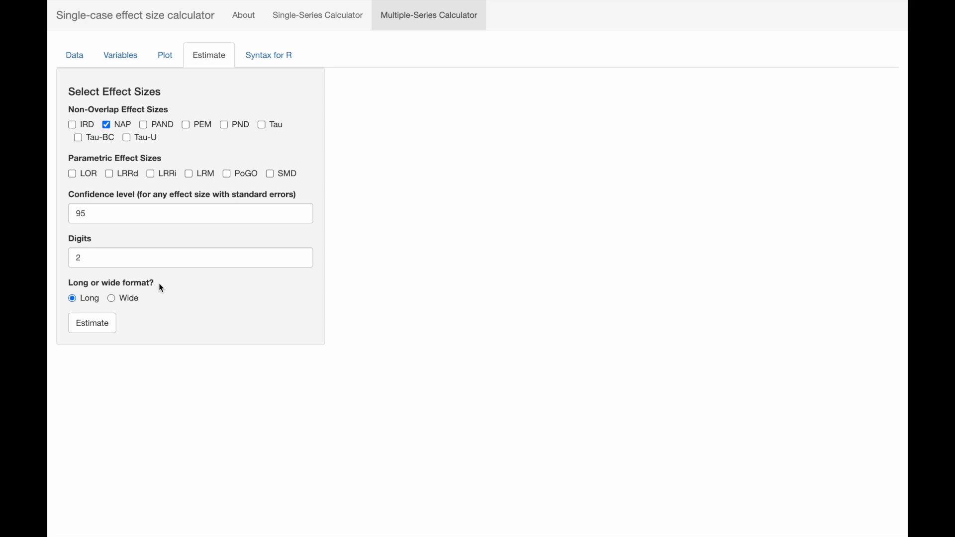
pyautogui.click(96, 323)
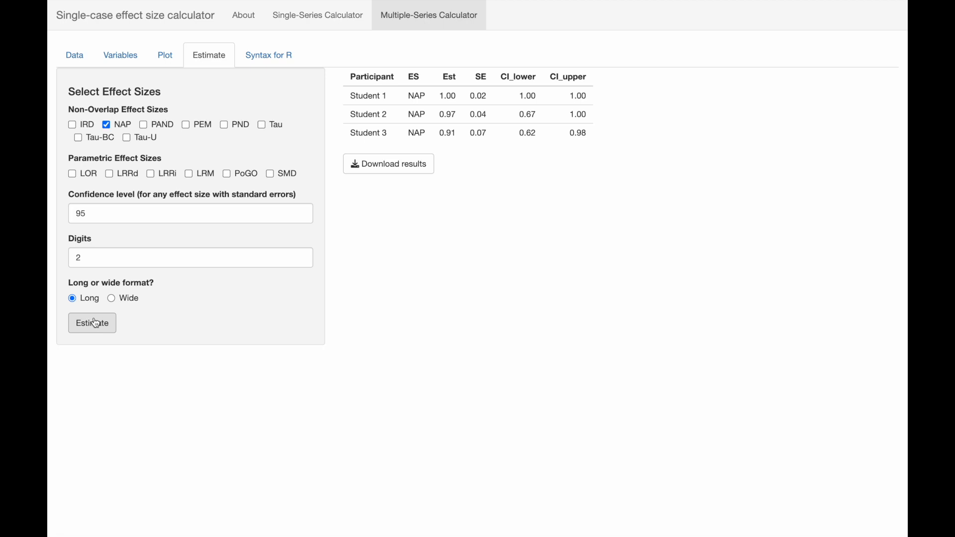
pyautogui.click(383, 172)
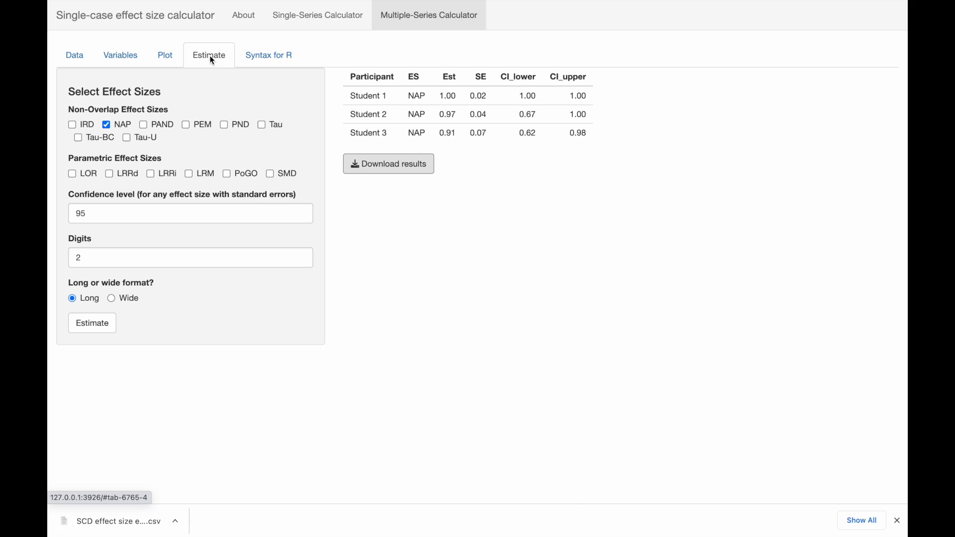
# Step: Add the parametric effect sizes SMD and LRRi to the estimate selection
pyautogui.click(272, 174)
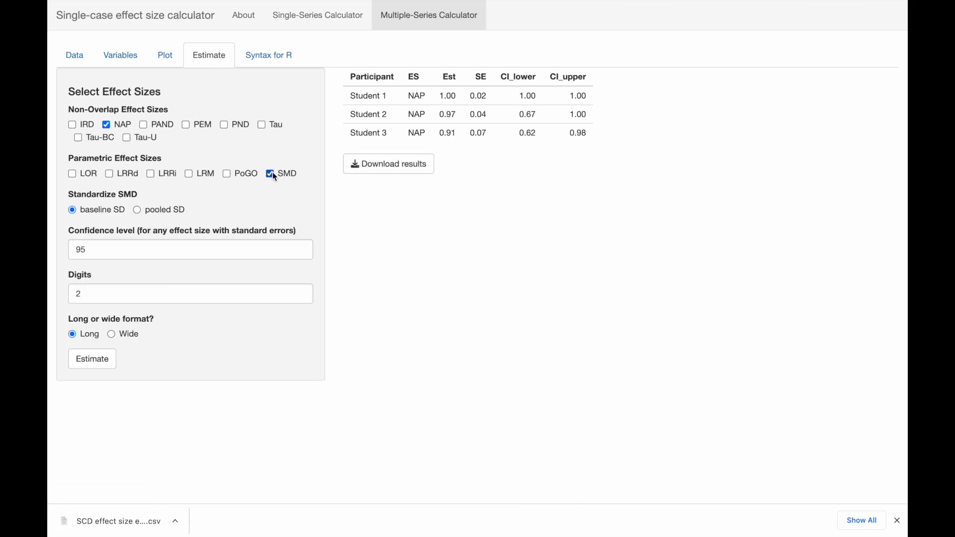
pyautogui.click(151, 174)
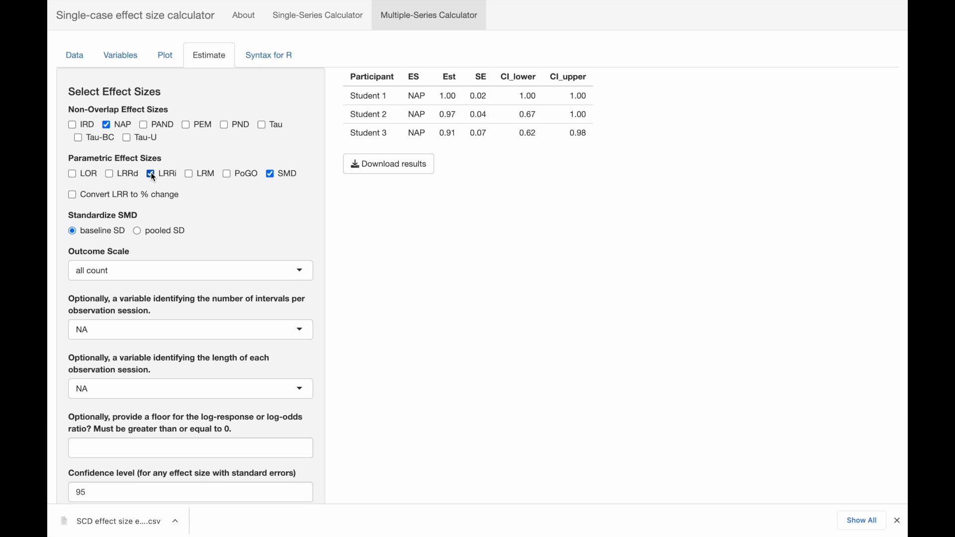
pyautogui.scroll(-2, 152, 176)
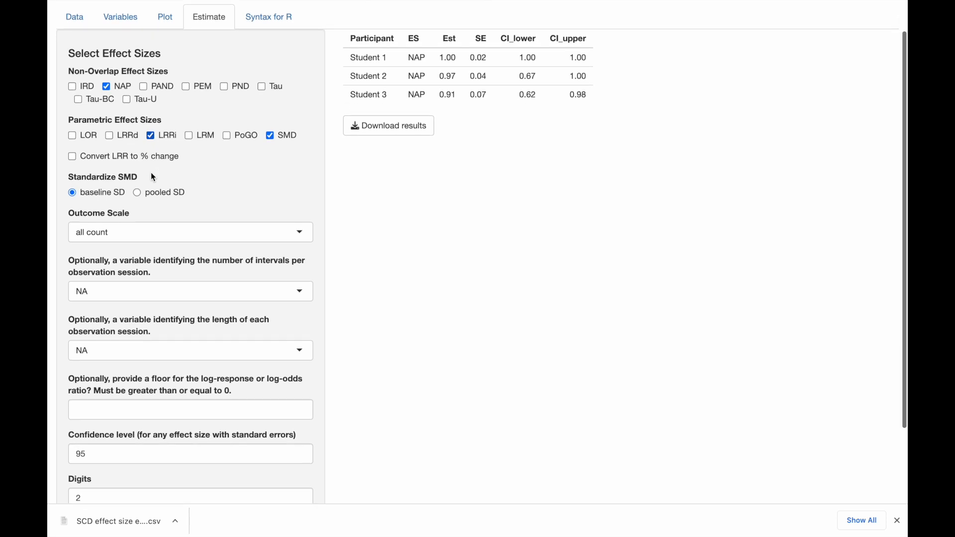
pyautogui.scroll(-2, 152, 175)
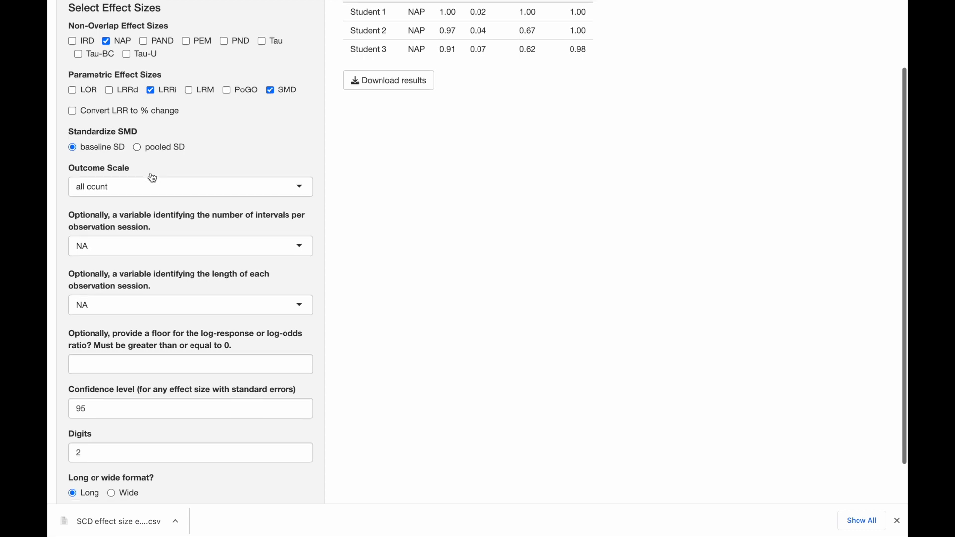
pyautogui.scroll(-1, 153, 177)
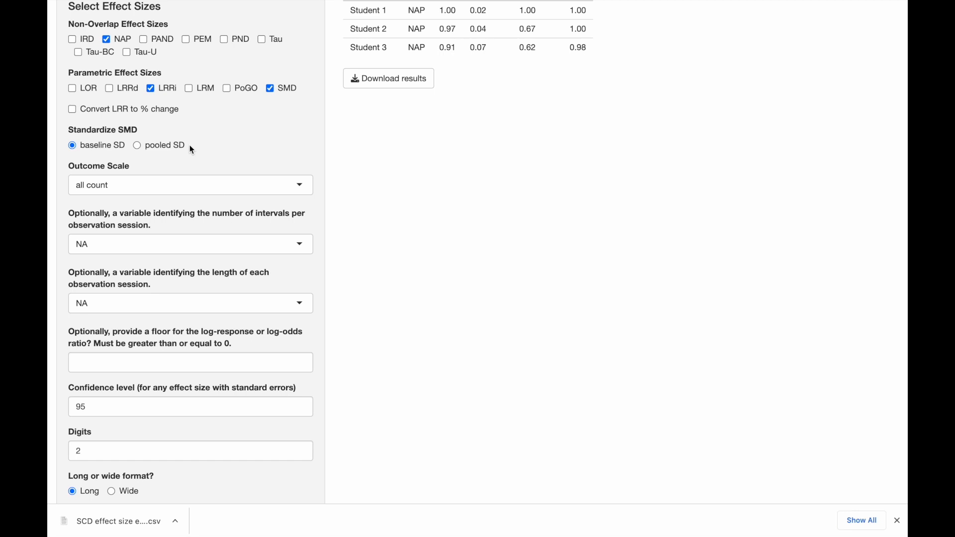
# Step: Enable converting LRR to % change and set the outcome scale to all percentage
pyautogui.scroll(-2, 189, 146)
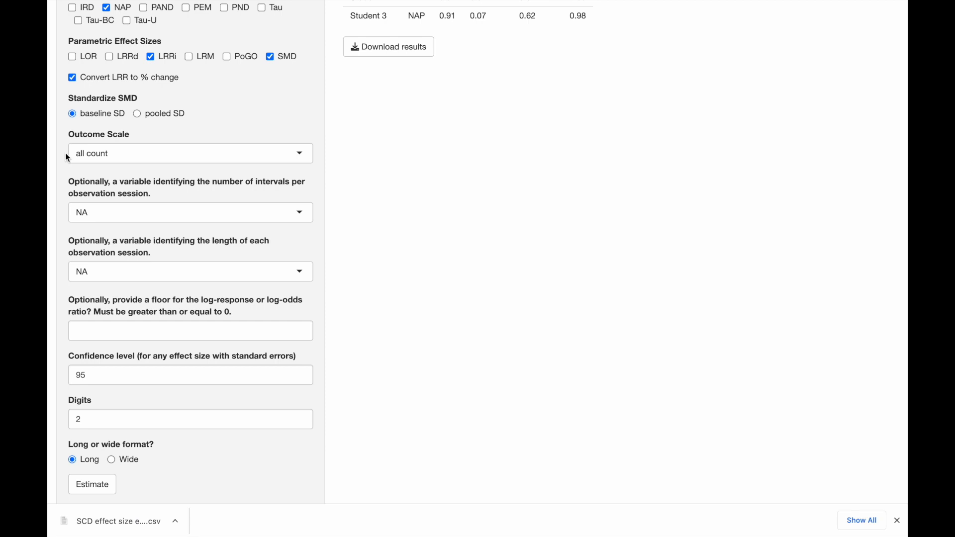
pyautogui.click(132, 157)
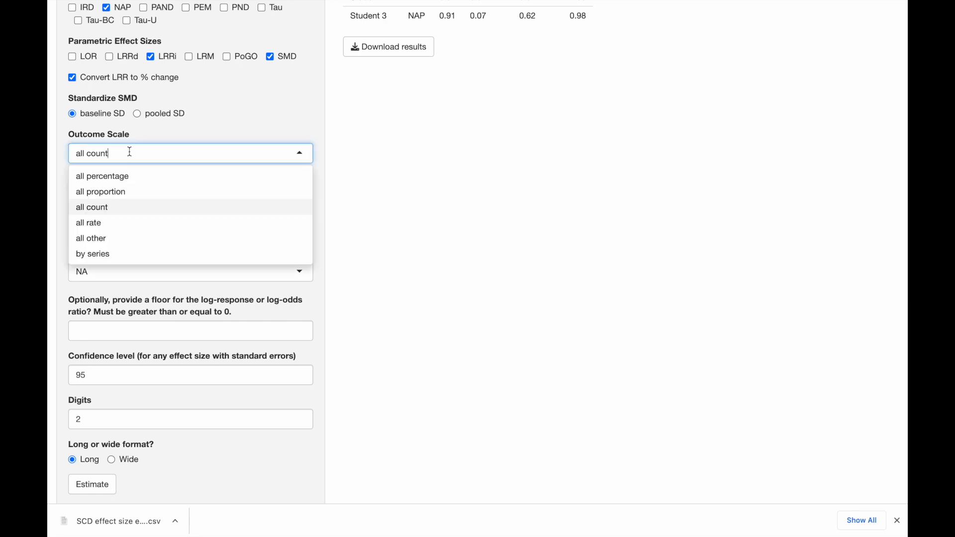
pyautogui.click(139, 178)
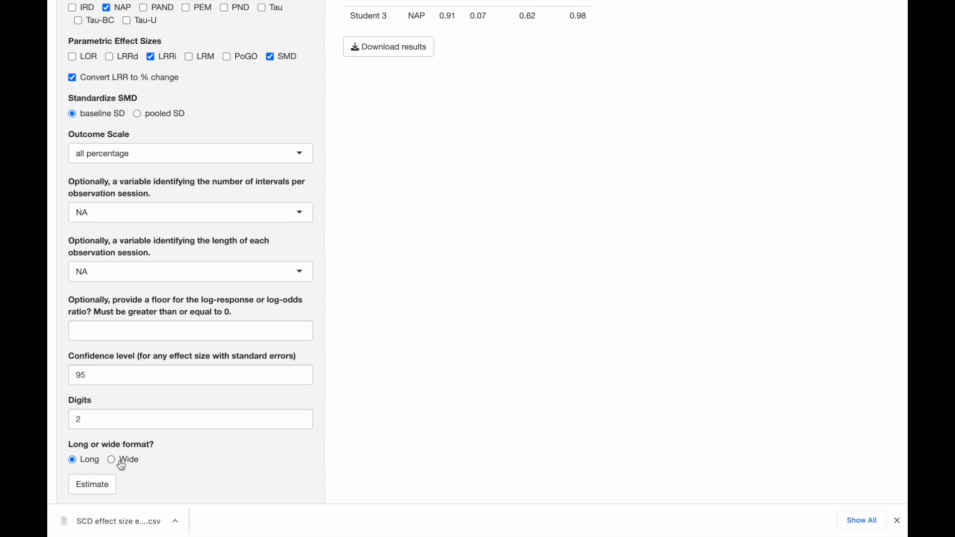
# Step: Estimate the NAP, LRRi and SMD effect sizes for all participants in long format and download the results
pyautogui.click(109, 483)
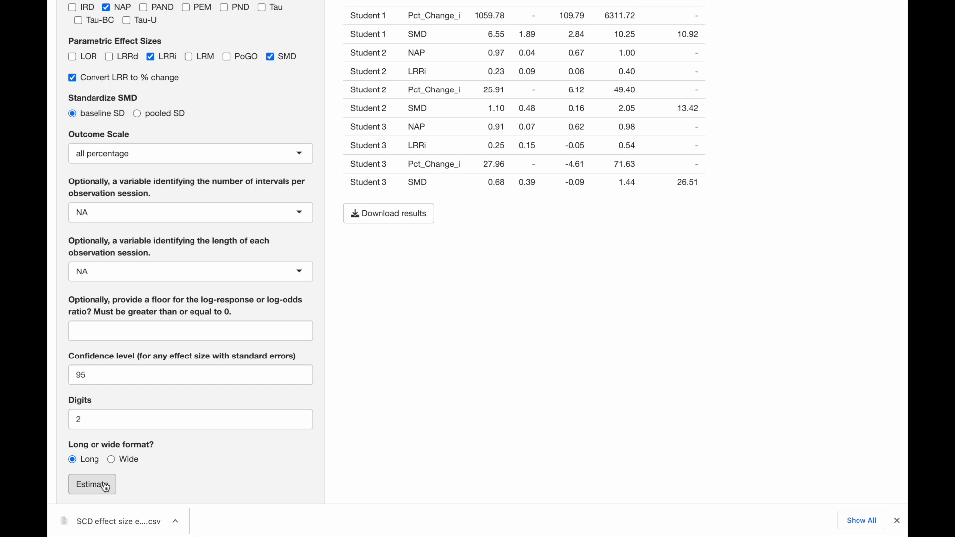
pyautogui.scroll(5, 427, 396)
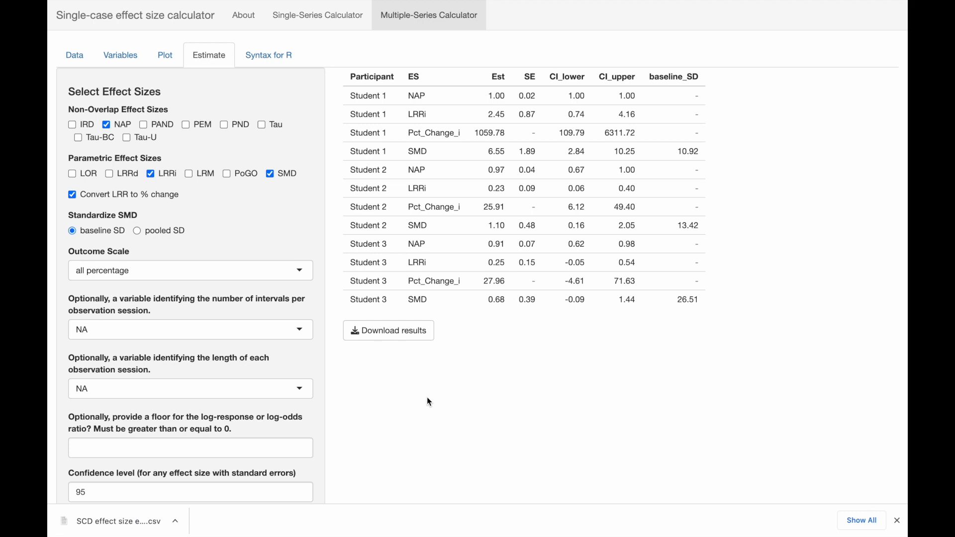
pyautogui.click(402, 338)
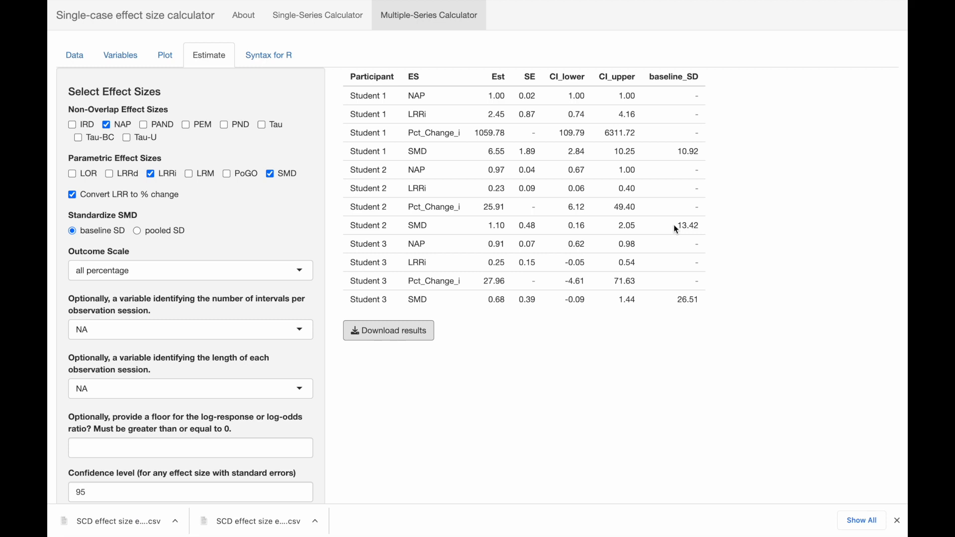
# Step: Transfer the calculator's generated R syntax into the empty RStudio script and set the data path to "Desktop/Bassette 2013.xlsx"
pyautogui.click(284, 54)
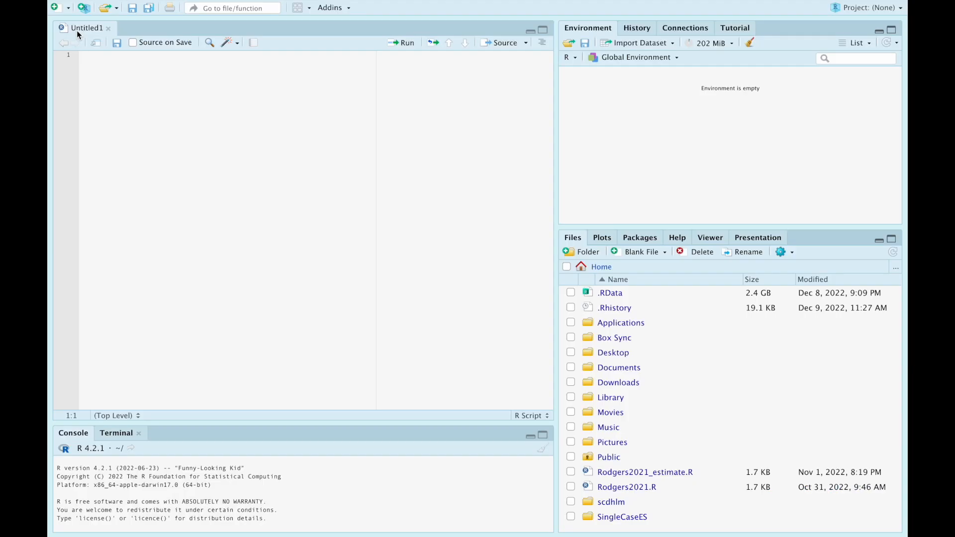
pyautogui.write('# Load packages library(SingleCaseES)   # Load data library(readxl) library(janitor)  dat <-   read_excel(path = "Bassette 2013.xlsx", sheet = "Sheet1") %>%  # Modify the path to the full location of your file   clean_names(case = "parsed")    # Batch calculation res <- batch_calc_ES(dat = dat,                      grouping = c(Participant),                      condition = Phase,                      outcome = Score,                      session_number = Session,                      baseline_phase = "A",                      intervention_phase = "B",                      ES = c("NAP", "LRRi", "SMD"),                      improvement = "increase",                      pct_change = TRUE,                      scale = "percentage",                      intervals = NA,                      observation_length = NA,                      D_const = NA,                      goal = NULL,                      std_dev = "baseline",                      confidence = 0.95,                      Kendall = FALSE,                      pretest_trend = FALSE,                      format = "long")')
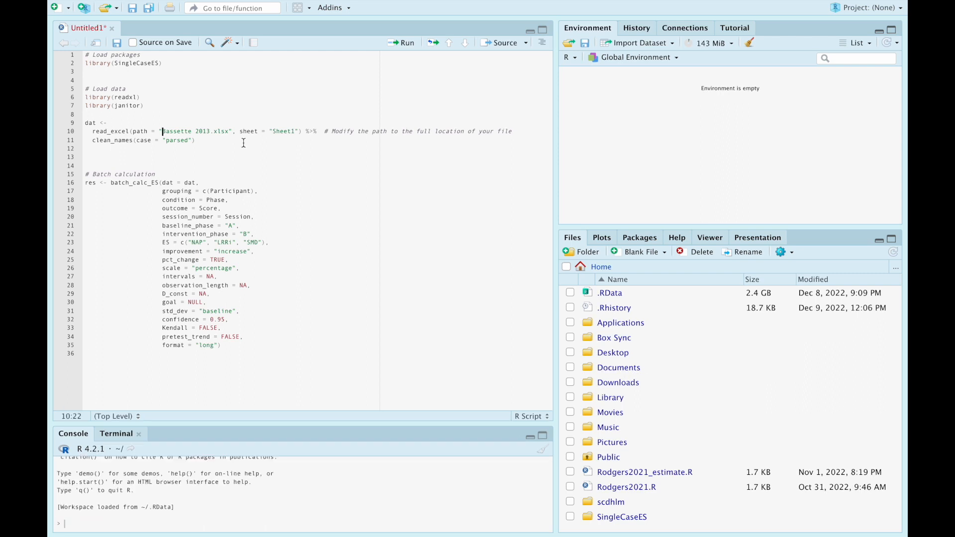
pyautogui.click(284, 377)
pyautogui.click(163, 131)
pyautogui.write('Desktop/')
# Step: Run the whole script from loading packages to the batch calculation and open the res data frame for viewing
pyautogui.moveTo(246, 346); pyautogui.dragTo(83, 51)
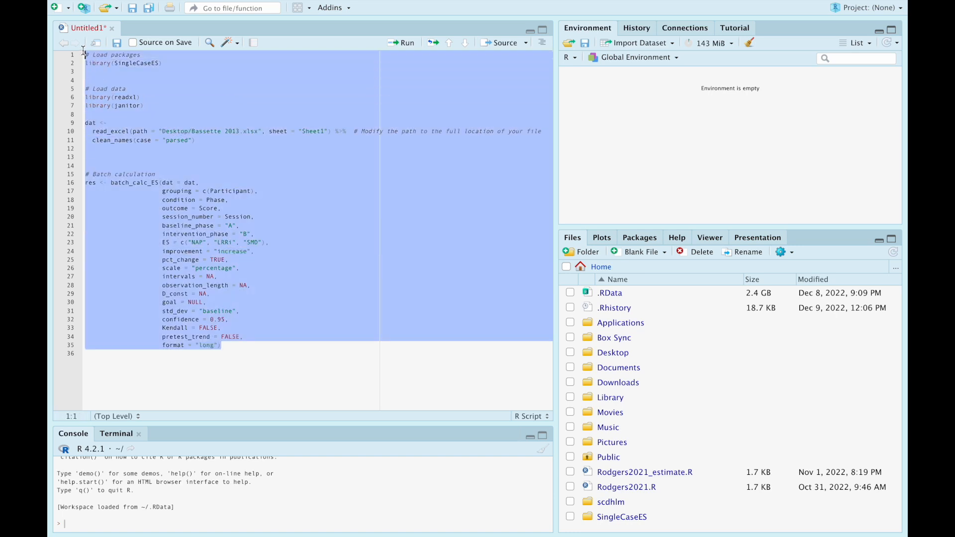
pyautogui.press('super+Return')
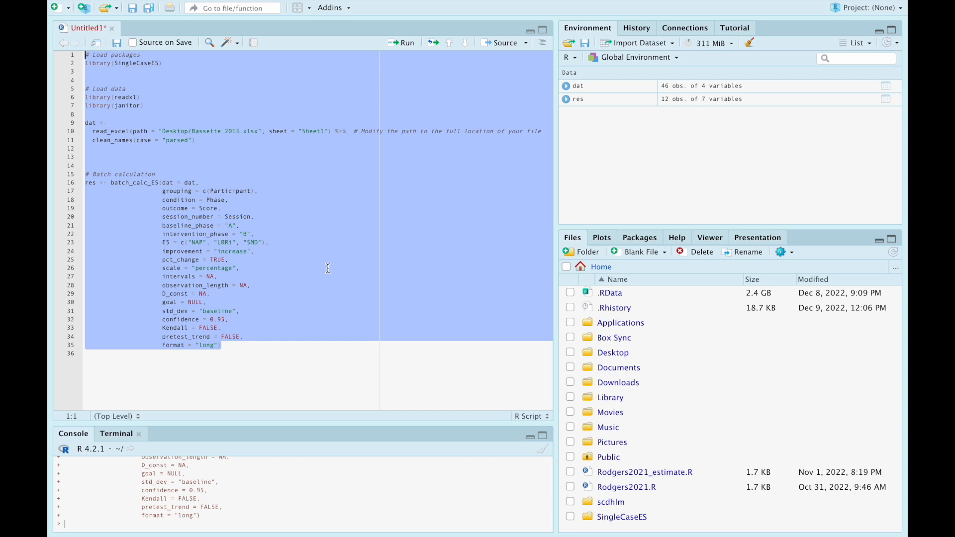
pyautogui.click(743, 102)
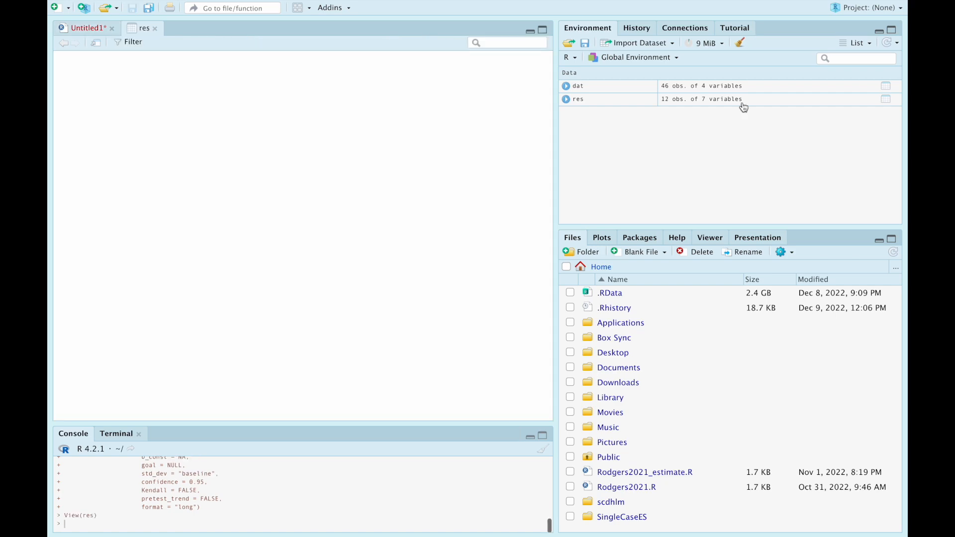